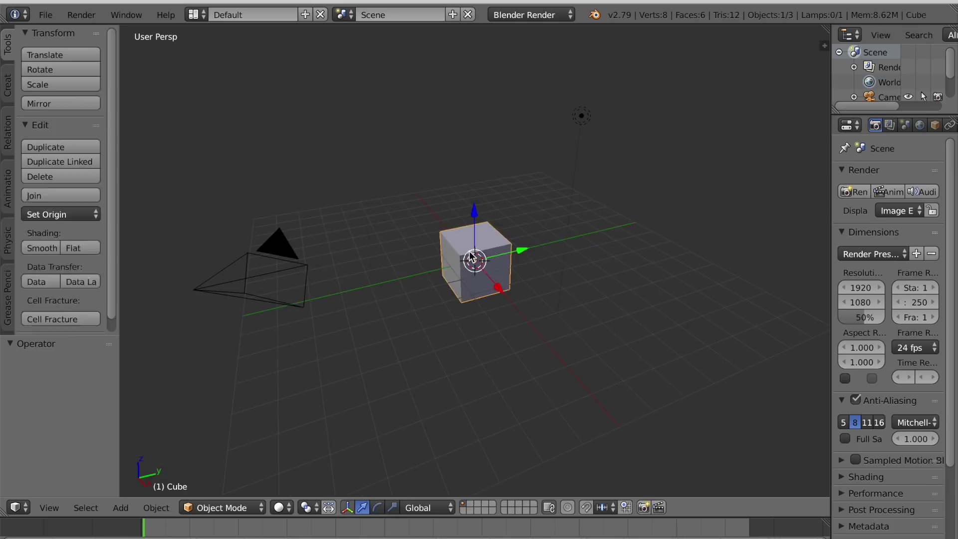
# - Add loop cuts through the cube in Edit Mode and move its top faces down
pyautogui.press('Tab')
pyautogui.hotkey('ctrl', 'r')
pyautogui.click(474, 284)
pyautogui.hotkey('ctrl', 'r')
pyautogui.click(475, 260)
pyautogui.press('g')
pyautogui.press('z')
pyautogui.click(534, 257)
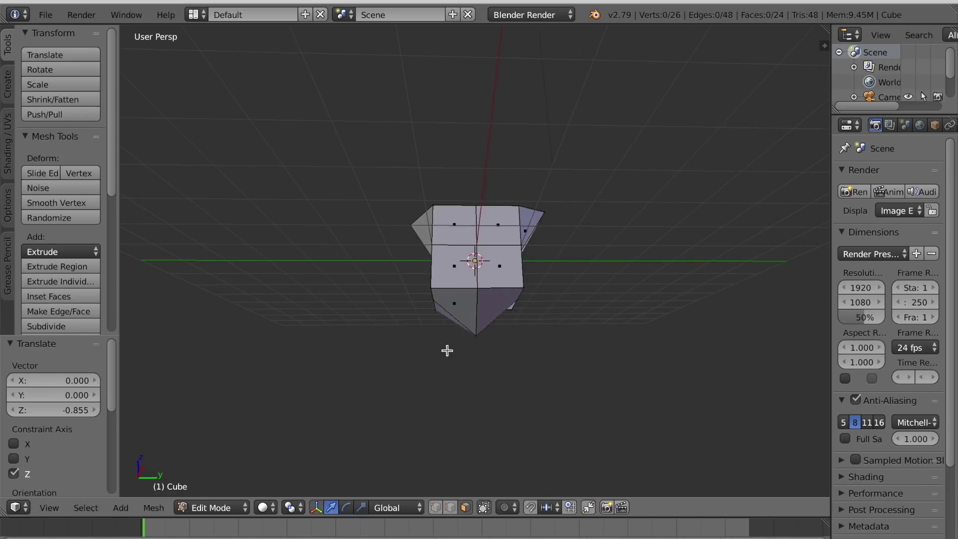
# - Extrude the two legs downward and an arm out from each side
pyautogui.press('e')
pyautogui.click(447, 351)
pyautogui.press('e')
pyautogui.click(621, 337)
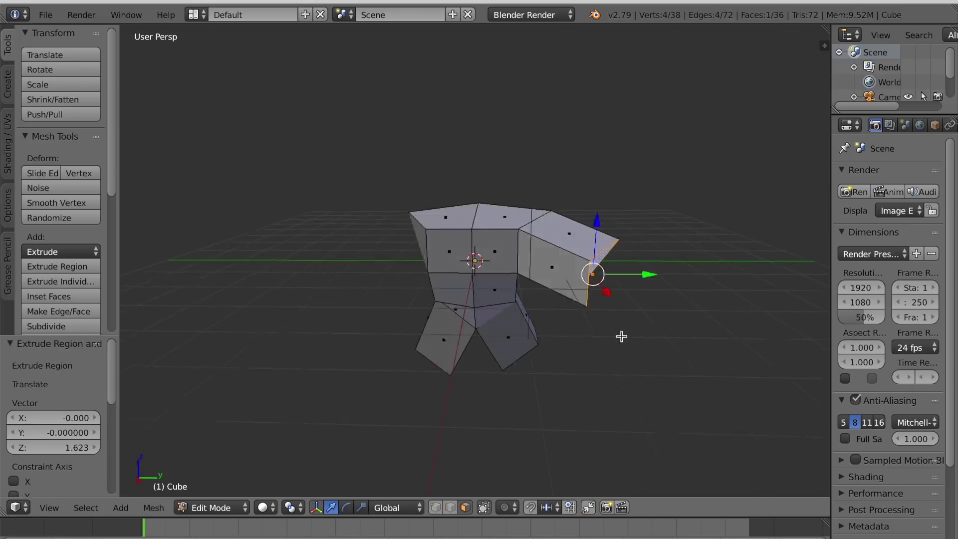
pyautogui.press('e')
pyautogui.click(530, 376)
# - Add a vertical edge loop through the body, then extrude and scale a head on top
pyautogui.press('a')
pyautogui.hotkey('ctrl', 'r')
pyautogui.click(500, 288)
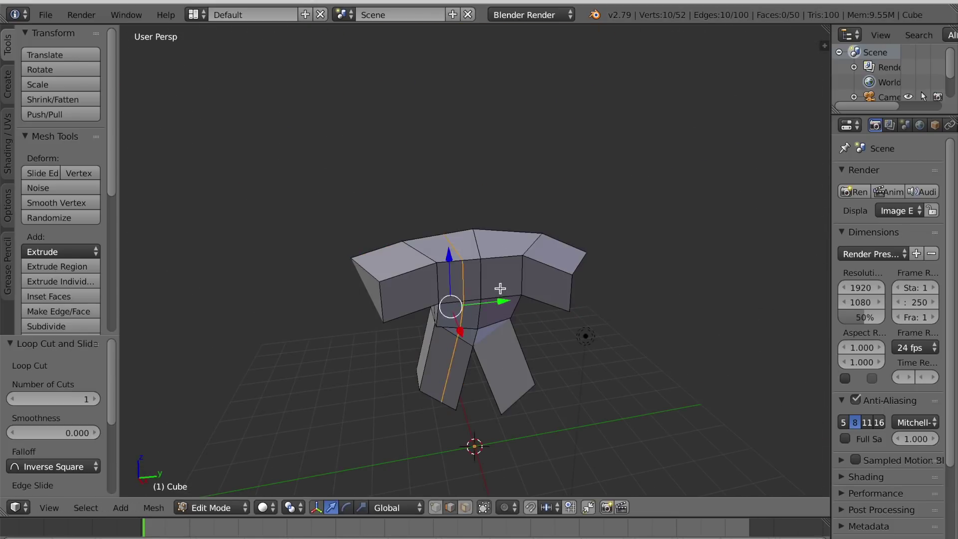
pyautogui.rightClick(479, 239)
pyautogui.press('e')
pyautogui.click(466, 210)
pyautogui.press('s')
pyautogui.click(466, 200)
# - Add another loop cut and further refine the figure into a human body mesh
pyautogui.hotkey('ctrl', 'r')
pyautogui.click(425, 382)
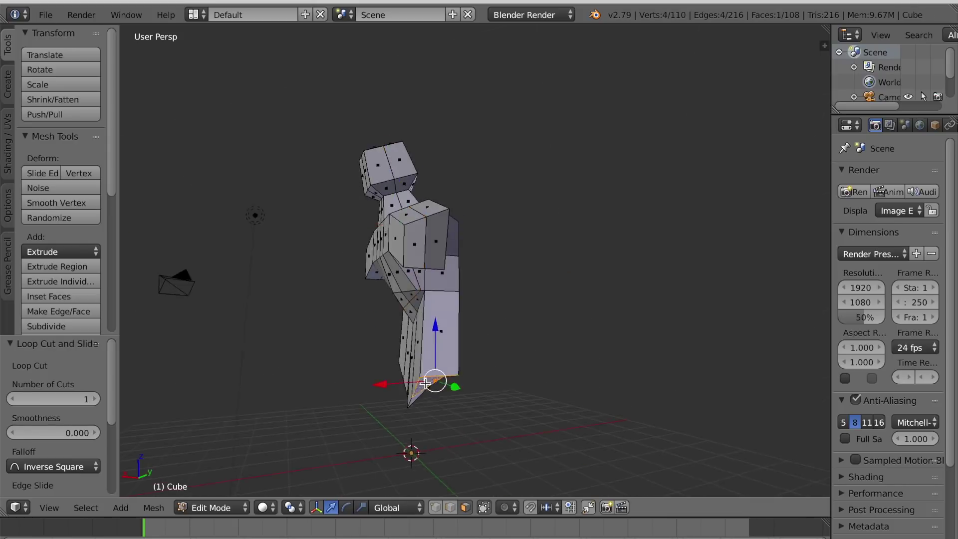
pyautogui.press('e')
pyautogui.click(374, 349)
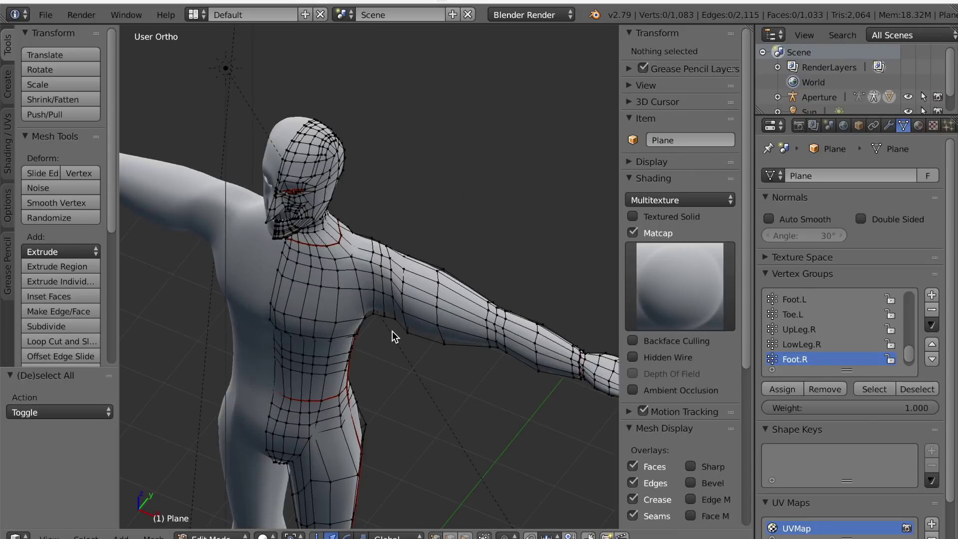
# - Delete the character's existing armature and turn the view to face the character
pyautogui.press('KP_6')
pyautogui.press('KP_6')
pyautogui.scroll(-3, 392, 331)
pyautogui.press('KP_6')
pyautogui.press('KP_6')
pyautogui.press('KP_6')
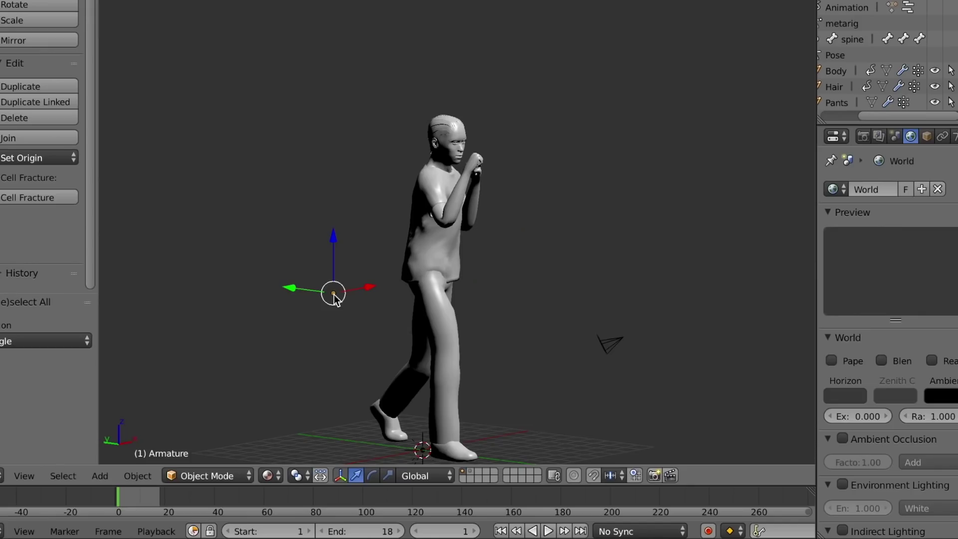
pyautogui.click(335, 296)
pyautogui.press('KP_6')
pyautogui.press('KP_6')
pyautogui.press('KP_6')
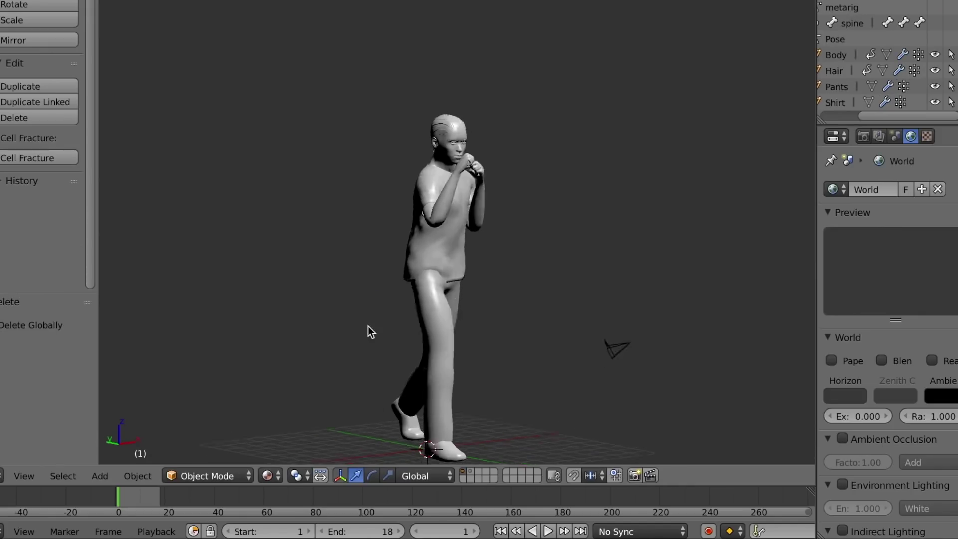
pyautogui.press('KP_6')
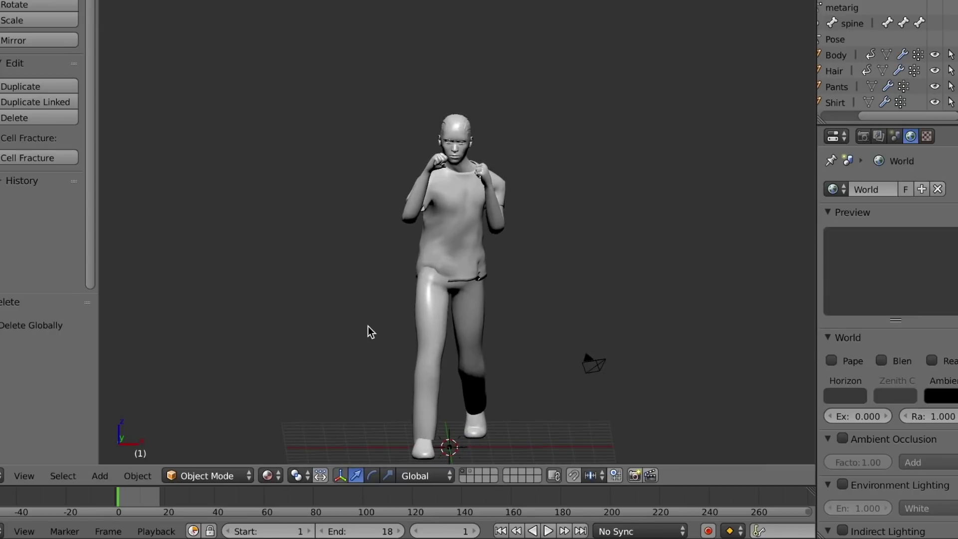
# - Add a single-bone armature, positioned and scaled beside the character
pyautogui.hotkey('shift', 'a')
pyautogui.moveTo(368, 325)
pyautogui.click(432, 325)
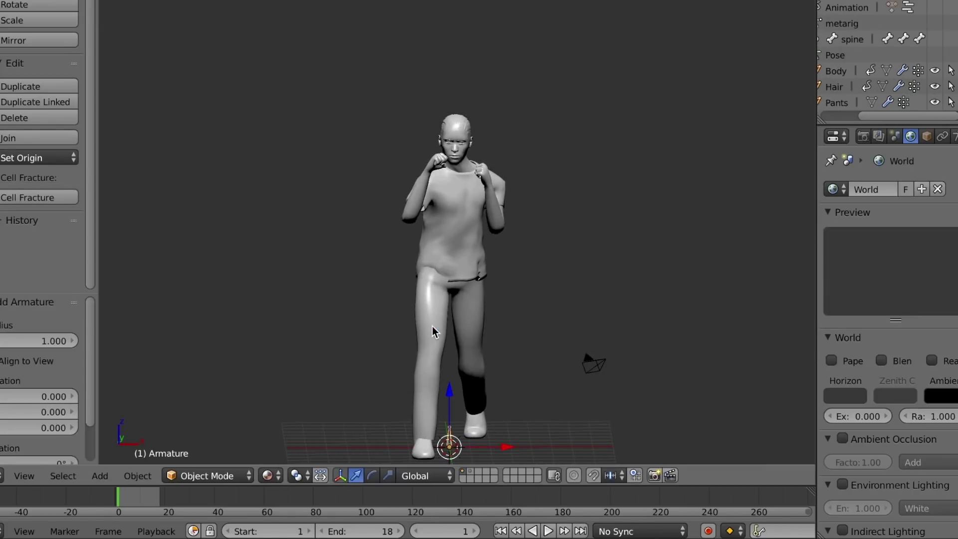
pyautogui.press('g')
pyautogui.click(321, 178)
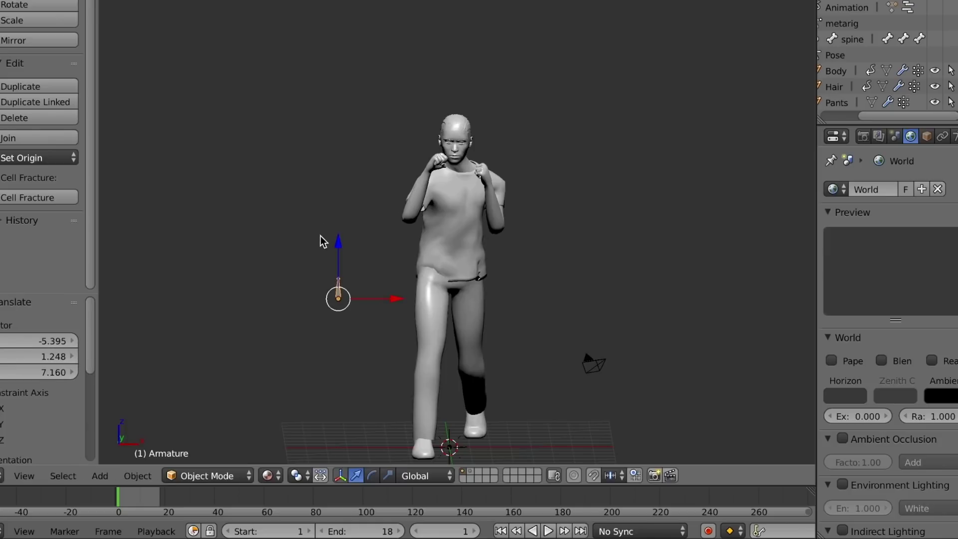
pyautogui.press('s')
pyautogui.click(324, 221)
# - Extrude mirrored arm and leg bones from the bone, then delete the sketched armature
pyautogui.press('Tab')
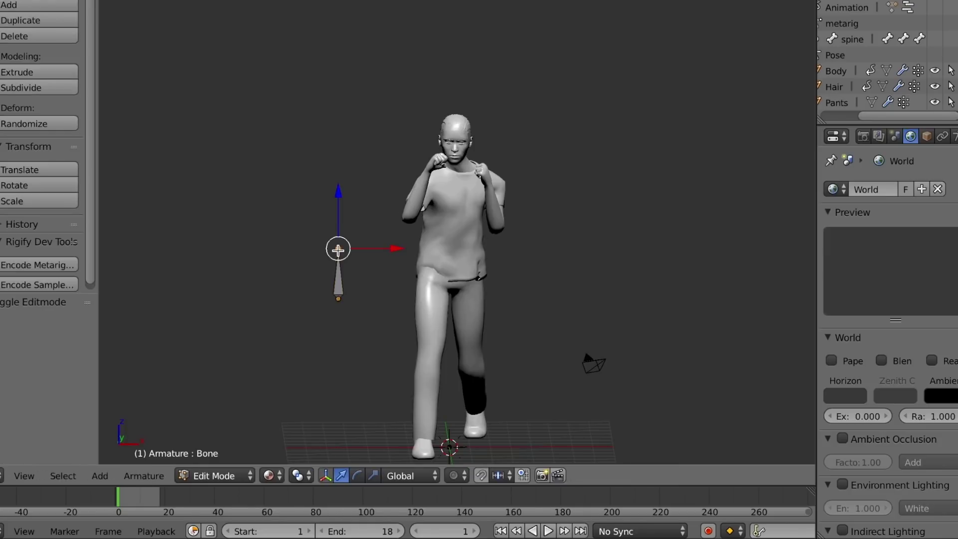
pyautogui.press('e')
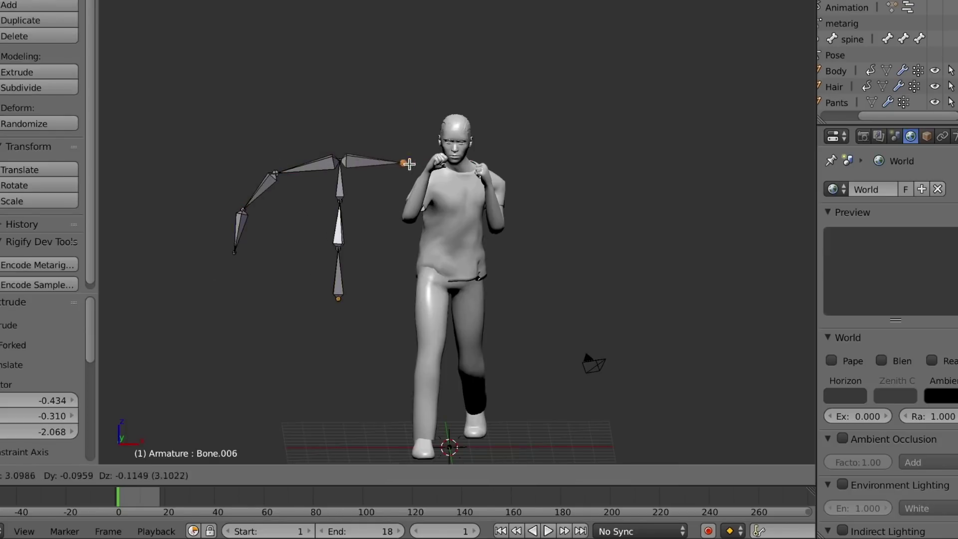
pyautogui.click(406, 160)
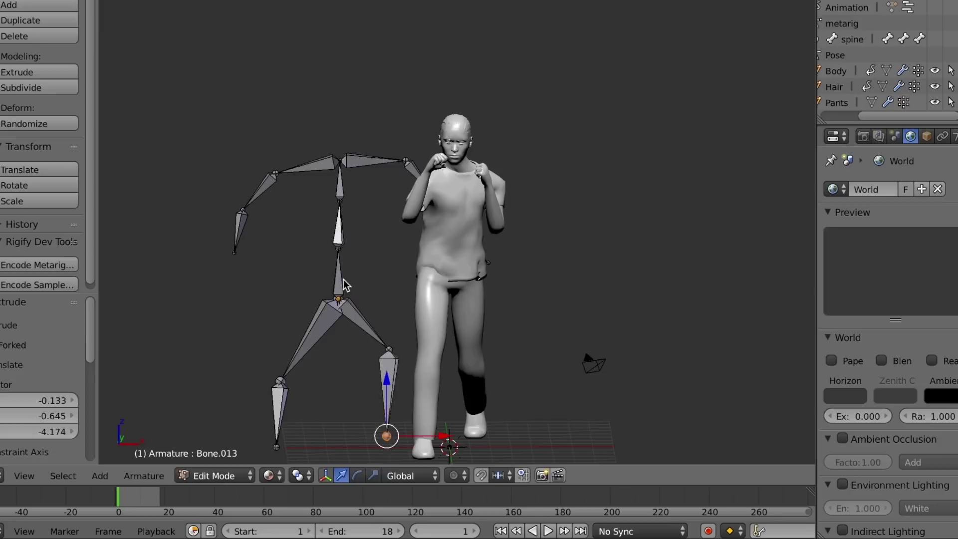
pyautogui.press('Tab')
pyautogui.press('x')
pyautogui.click(257, 388)
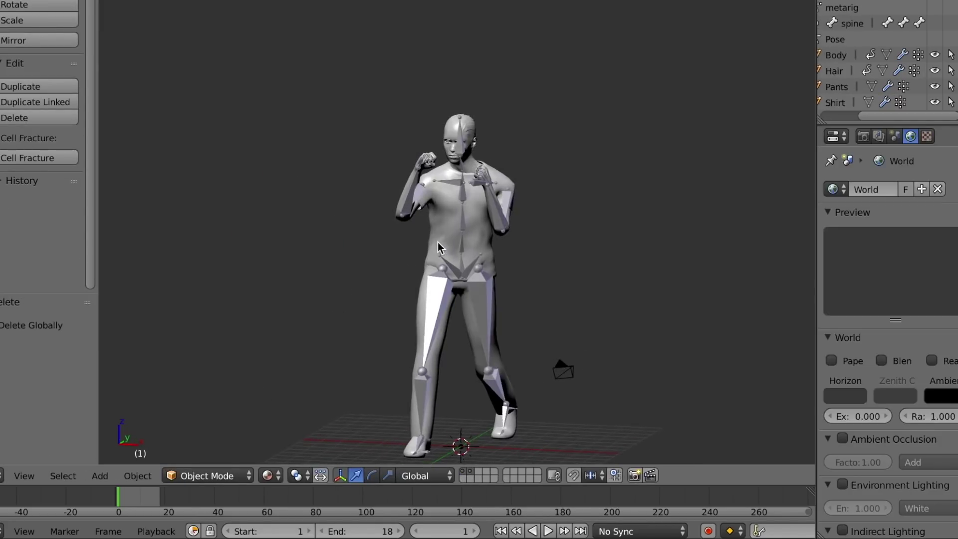
# - Select the body mesh and metarig and parent them with Ctrl+P using Automatic Weights
pyautogui.press('a')
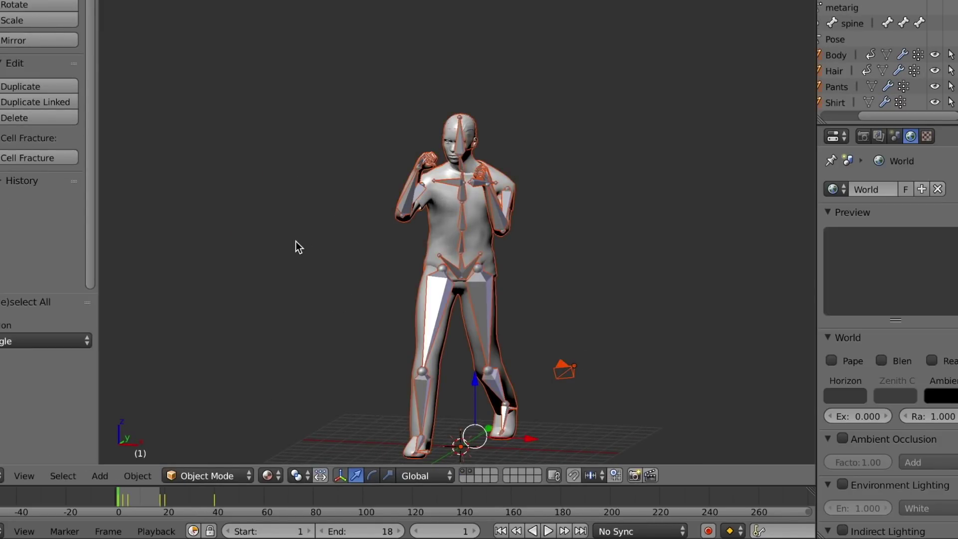
pyautogui.press('a')
pyautogui.press('a')
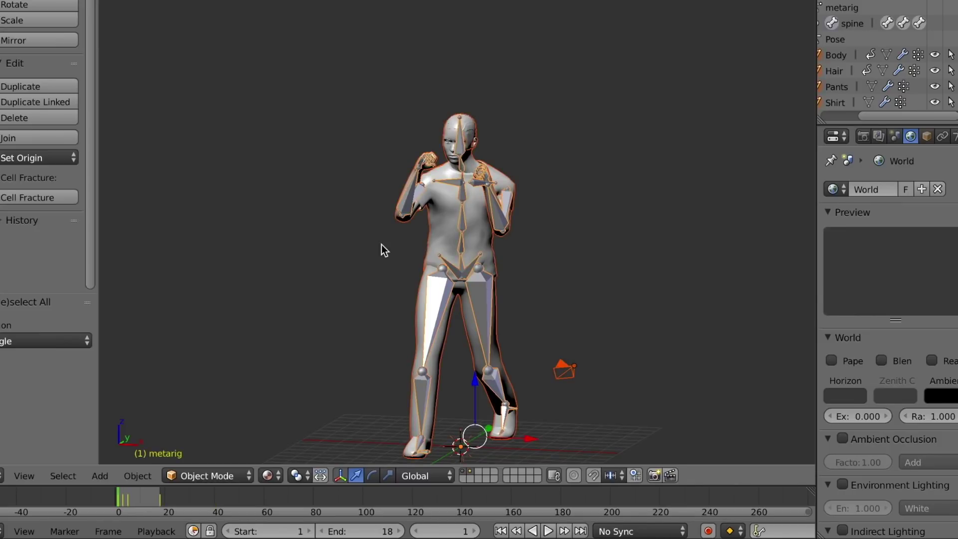
pyautogui.hotkey('ctrl', 'p')
pyautogui.click(366, 328)
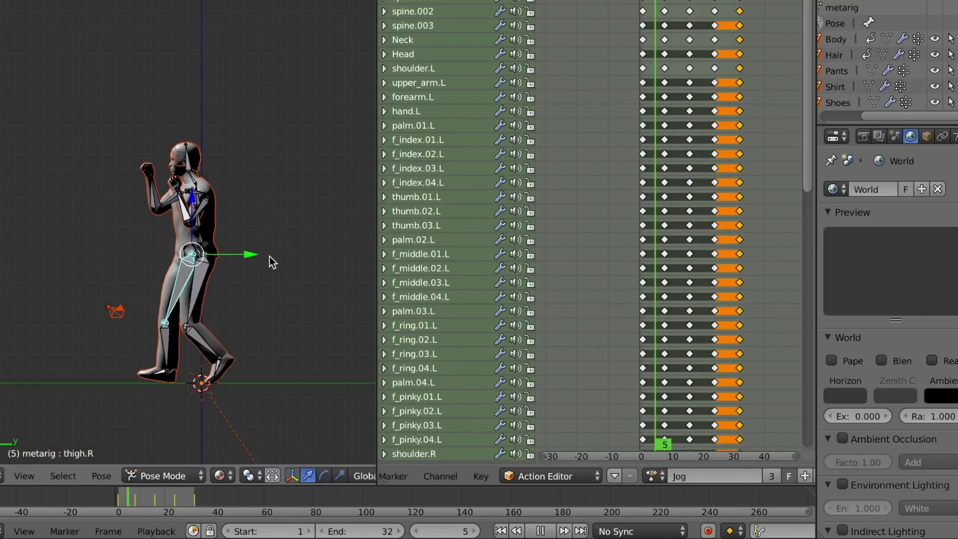
# - Stop the Jog and StraightPunch.L animation playback with Alt+A
pyautogui.hotkey('alt', 'a')
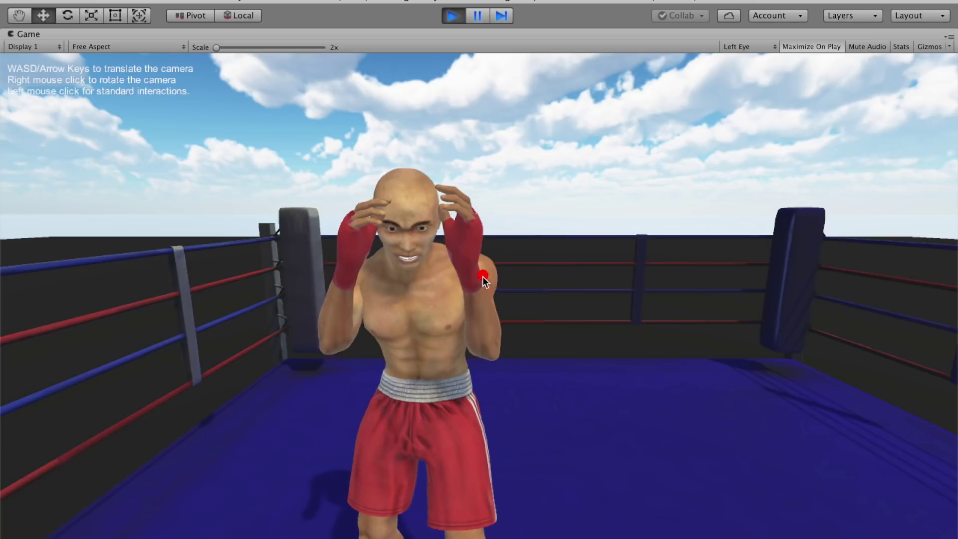
# - Hit the boxer four times in Play mode to trigger head flinches, hooks and straight punches
pyautogui.click(579, 252)
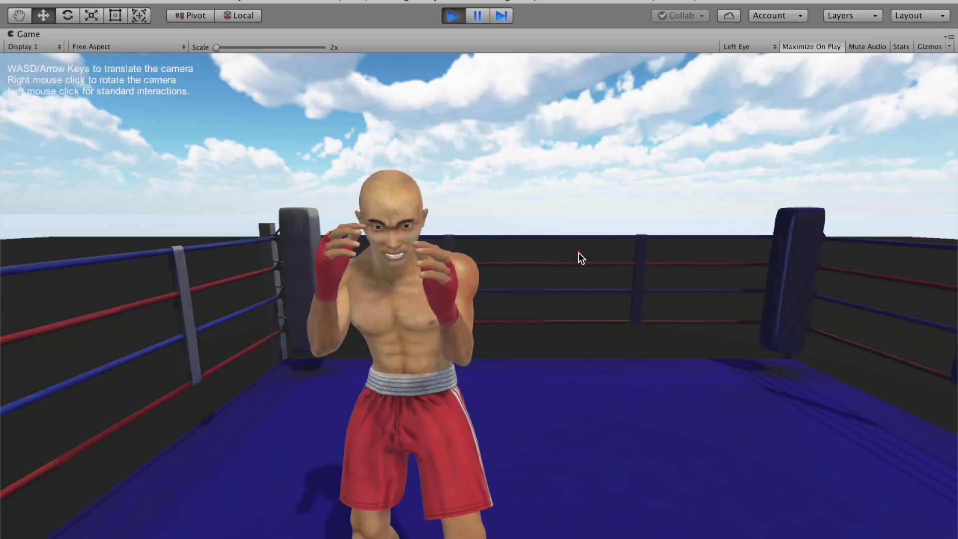
pyautogui.click(578, 253)
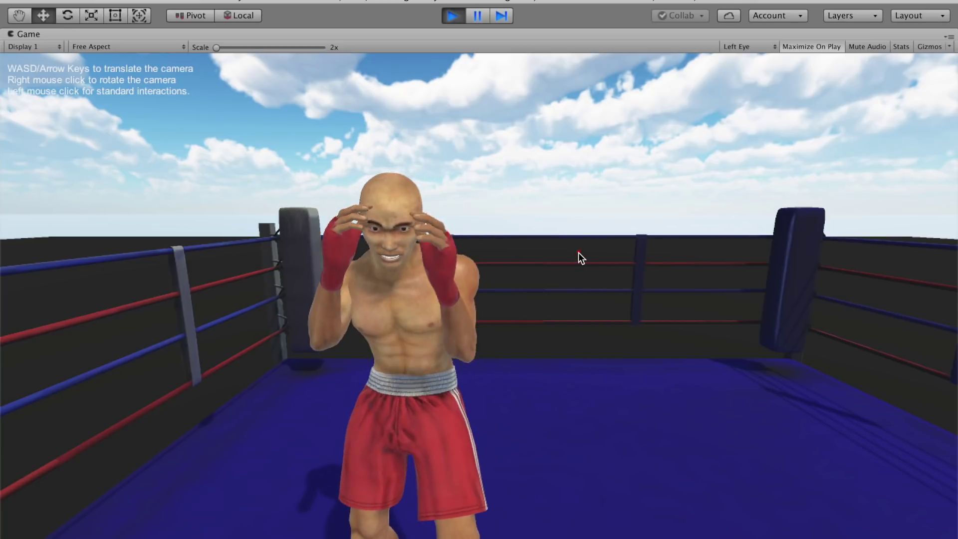
pyautogui.click(579, 252)
pyautogui.click(579, 252)
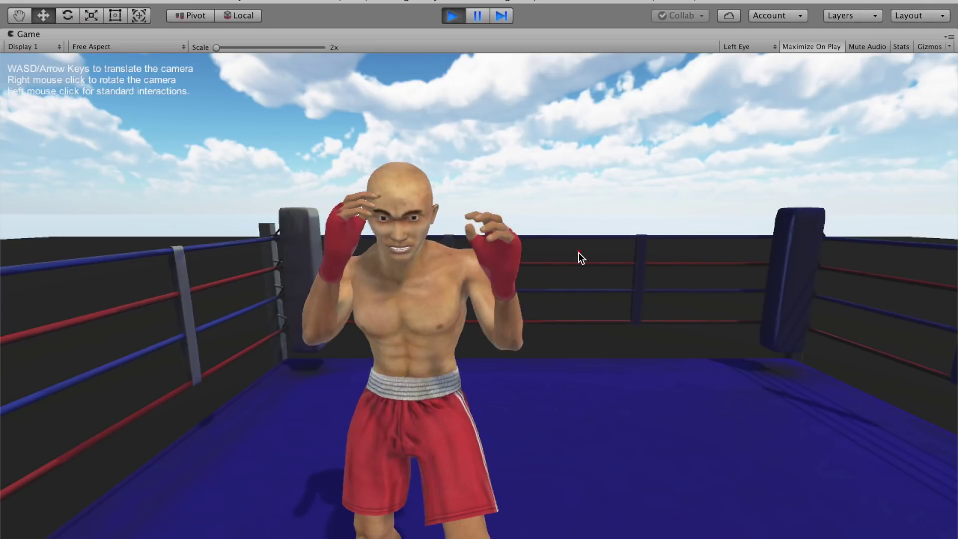